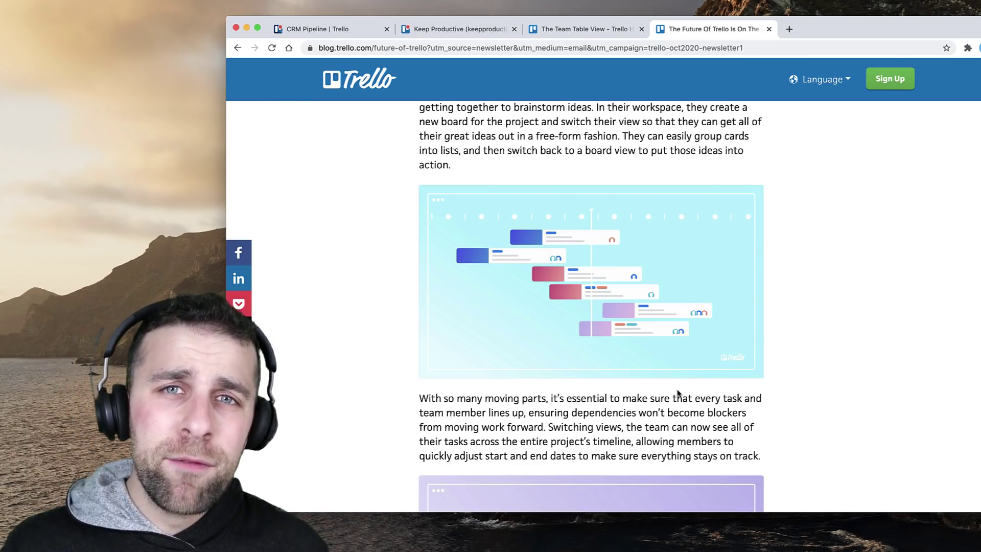
scroll(678, 393, "up", 2)
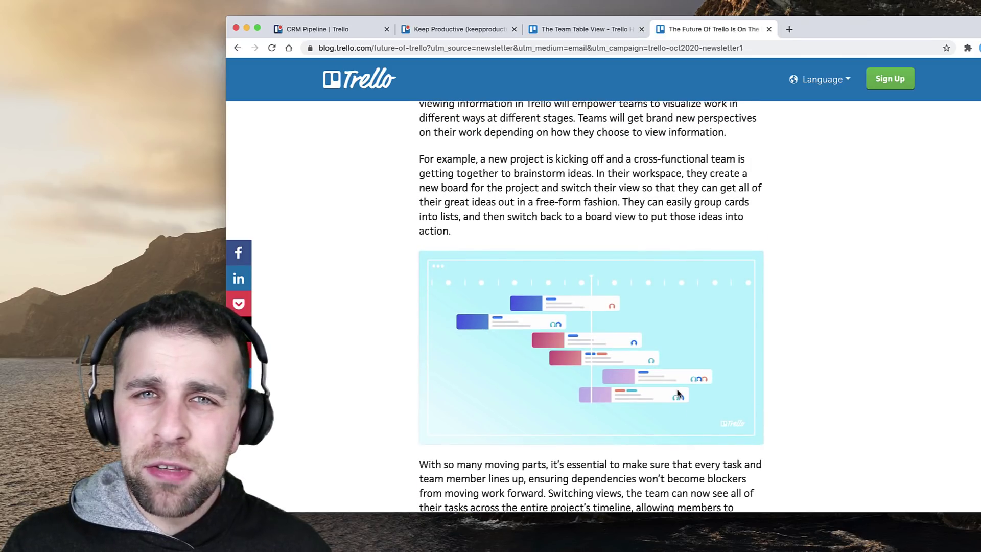
scroll(677, 394, "down", 1)
scroll(676, 392, "down", 1)
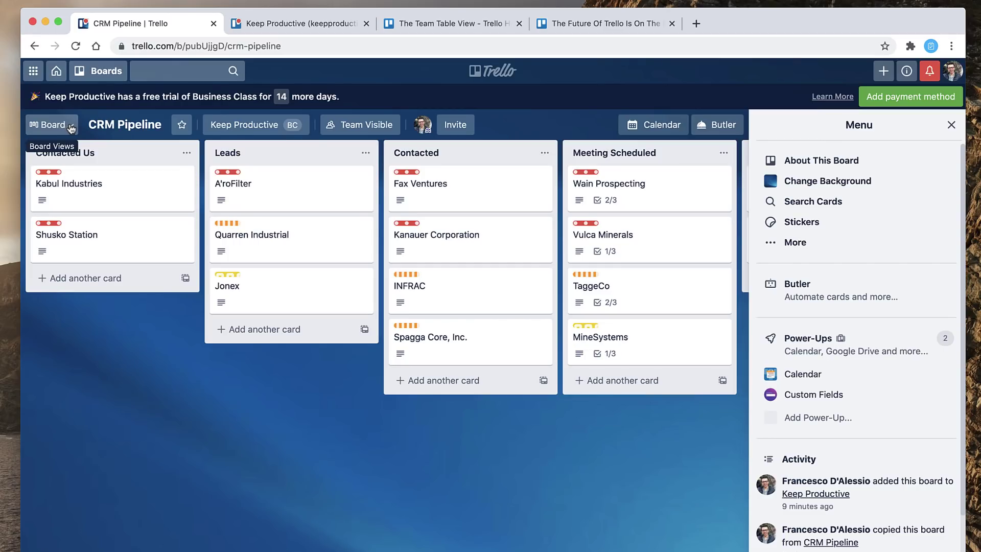
Step: Switch the CRM Pipeline board to the Keep Productive Team table view
left_click(70, 126)
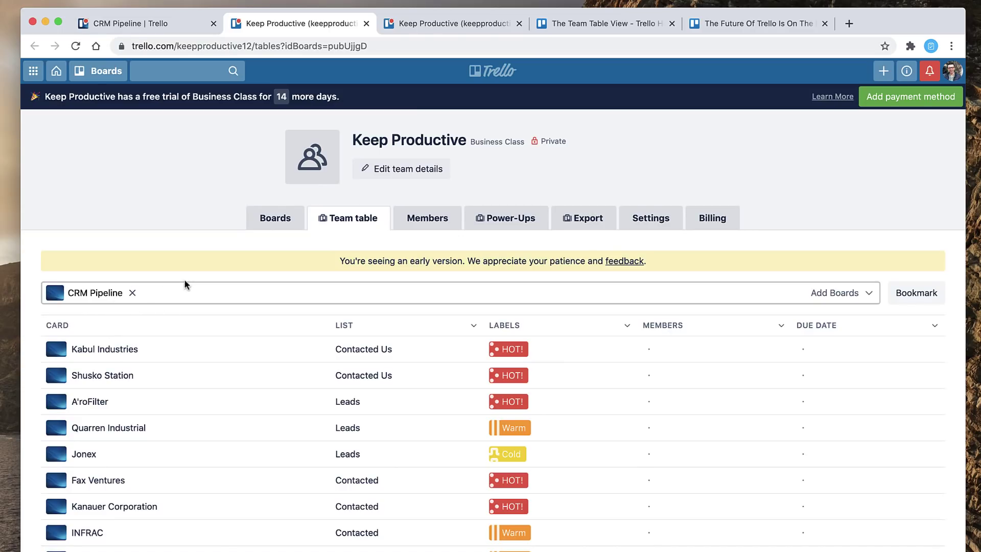
Step: Add the CRM & Sales Pipeline board to the team table and open the List column filter
left_click(846, 292)
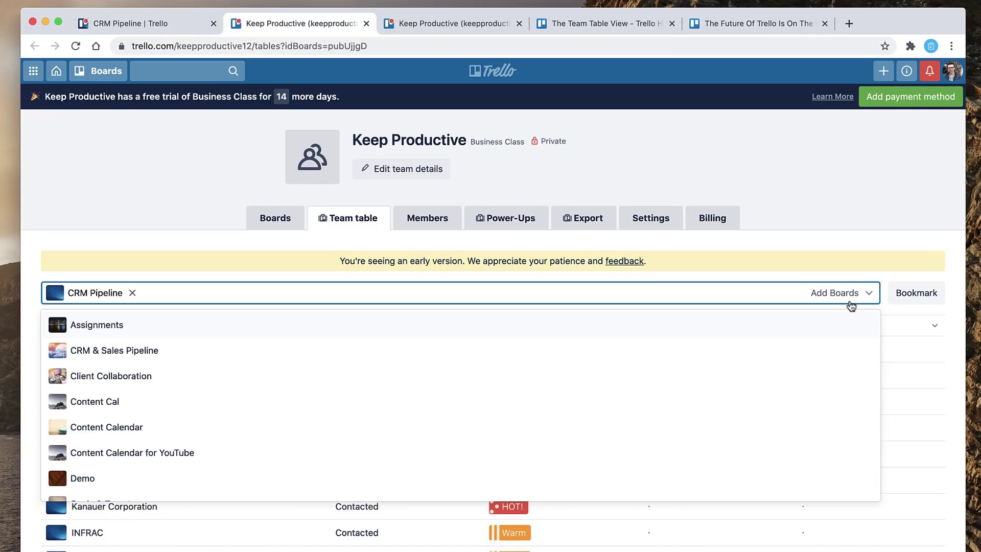
type("crm")
left_click(511, 329)
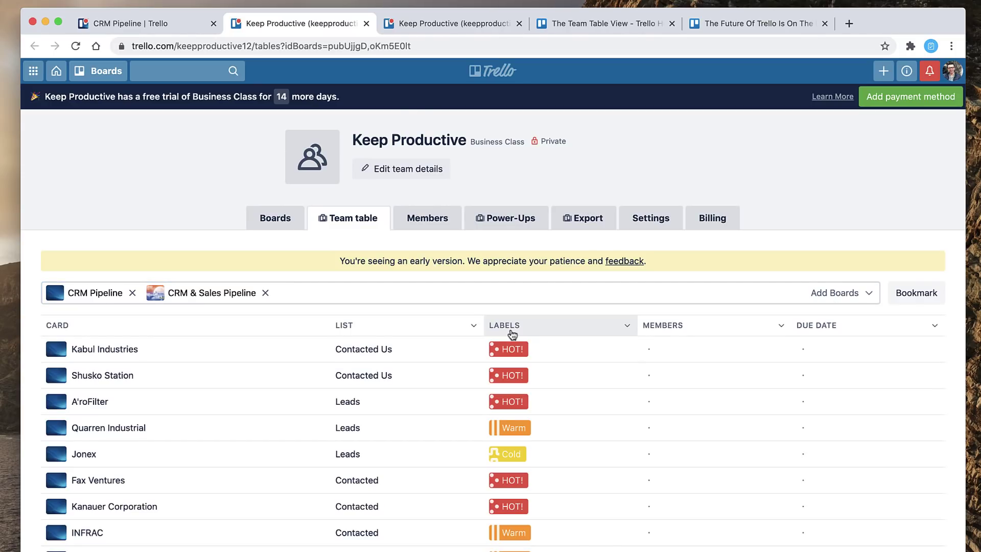
scroll(471, 419, "down", 5)
scroll(479, 420, "down", 2)
scroll(479, 419, "down", 5)
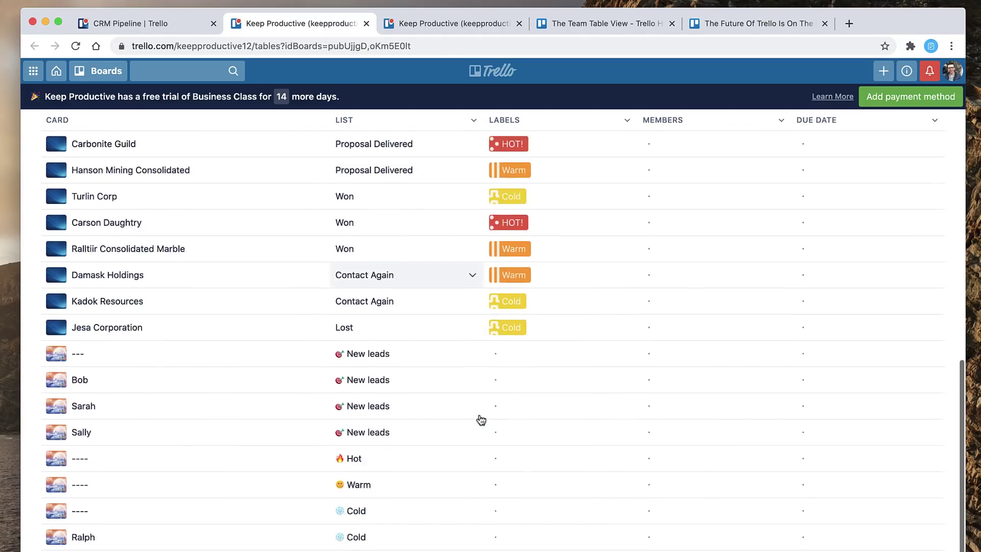
scroll(479, 419, "down", 1)
scroll(480, 419, "up", 4)
scroll(480, 419, "up", 5)
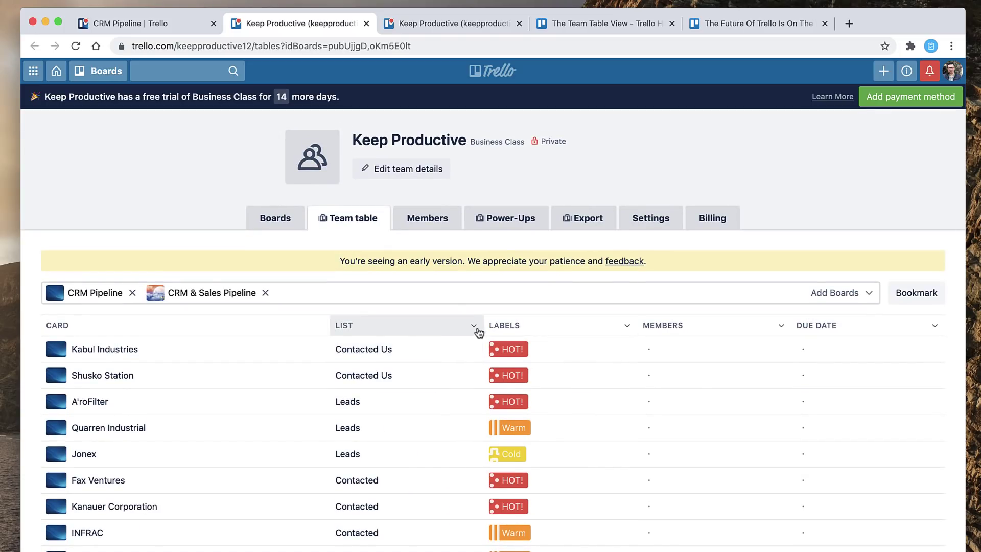
left_click(537, 328)
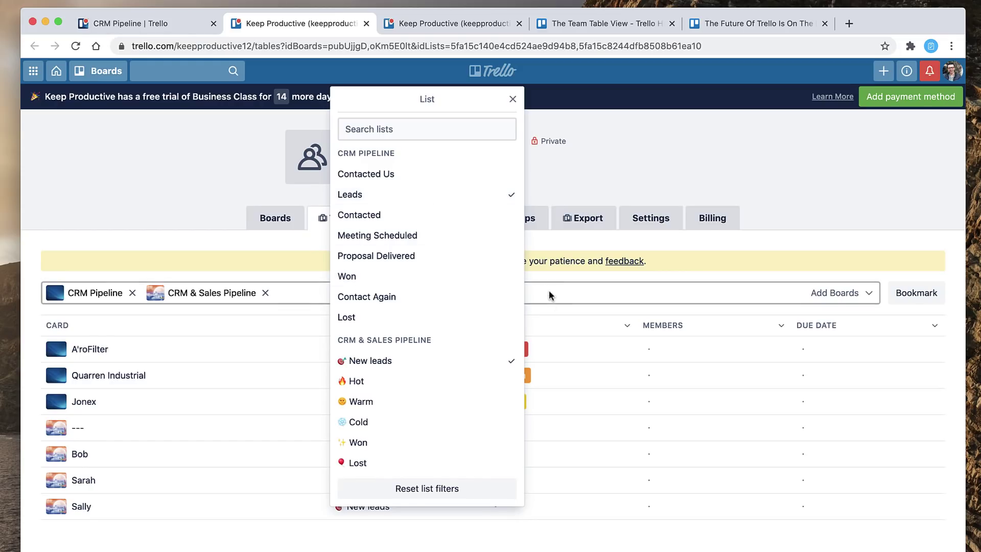
Step: Open the Labels column filter on the combined table, then close it
left_click(560, 325)
left_click(426, 304)
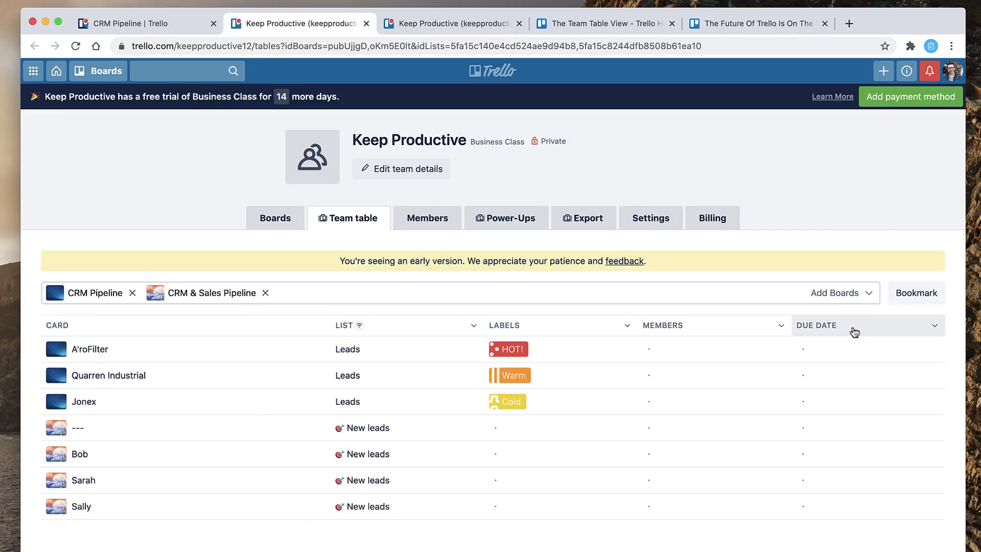
left_click(854, 329)
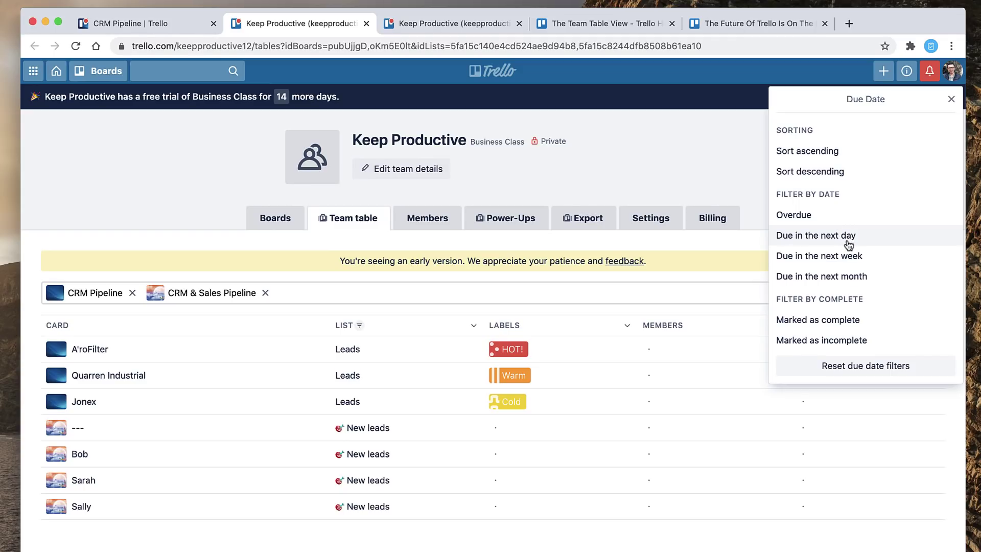
left_click(739, 215)
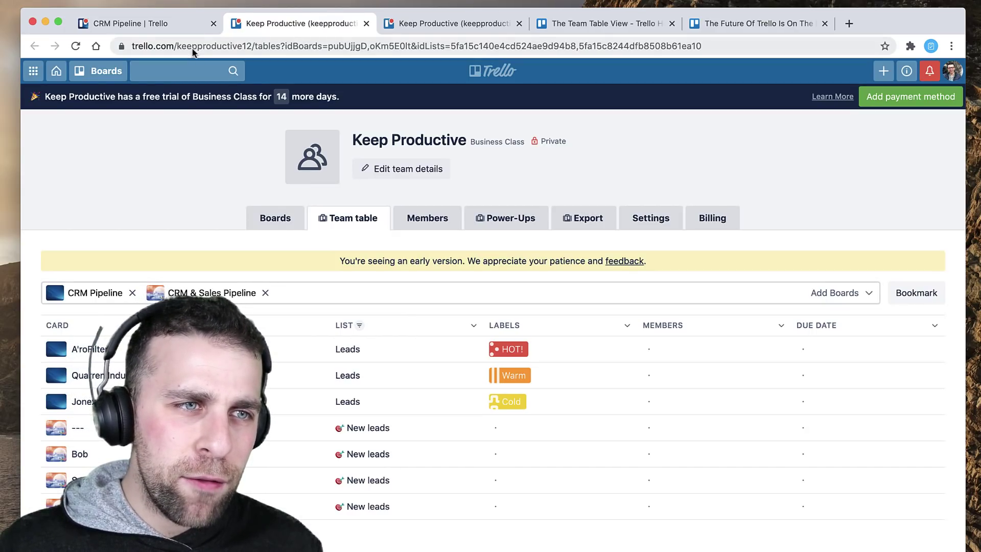
Step: Go back to the CRM Pipeline board using its browser tab
left_click(129, 24)
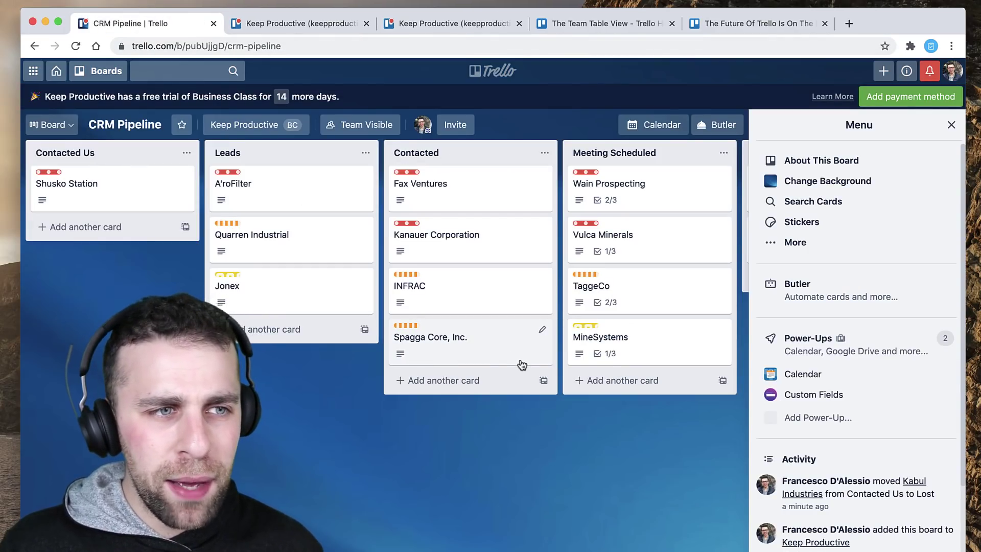